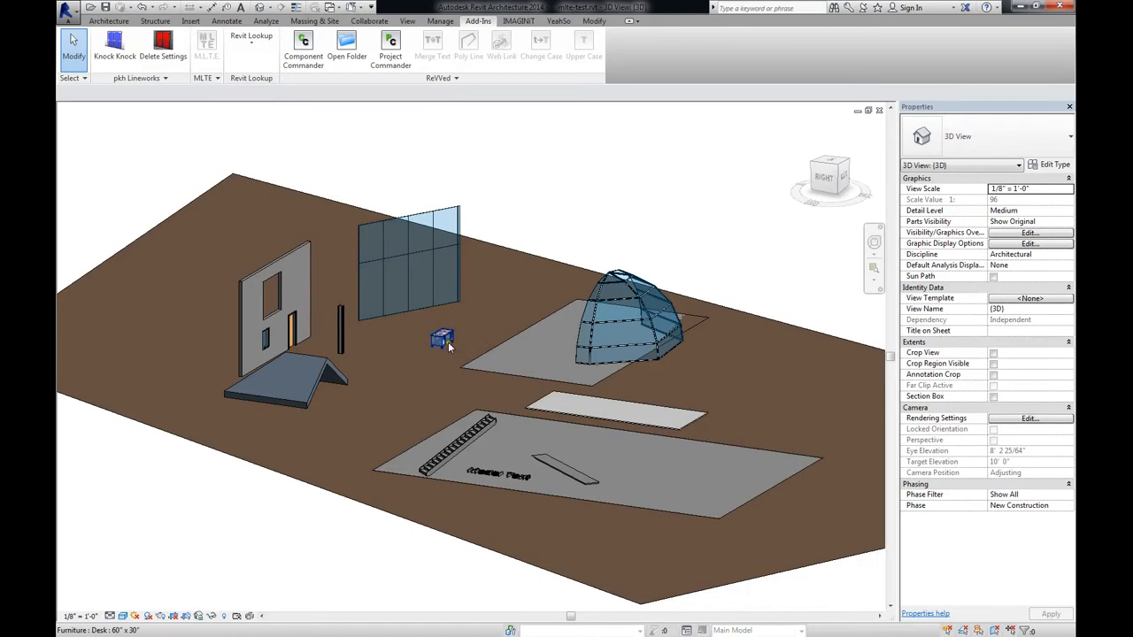
Open the M.L.T.E text editor for the desk, reposition its window and make it taller
{"action": "left_click", "coordinate": [448, 347]}
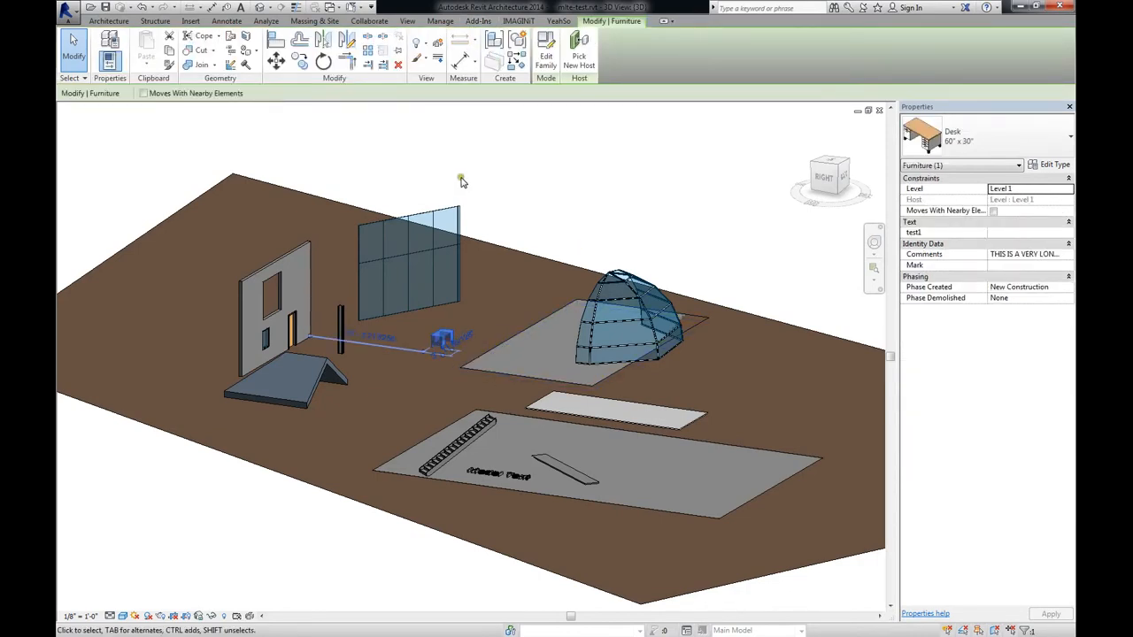
{"action": "left_click", "coordinate": [478, 20]}
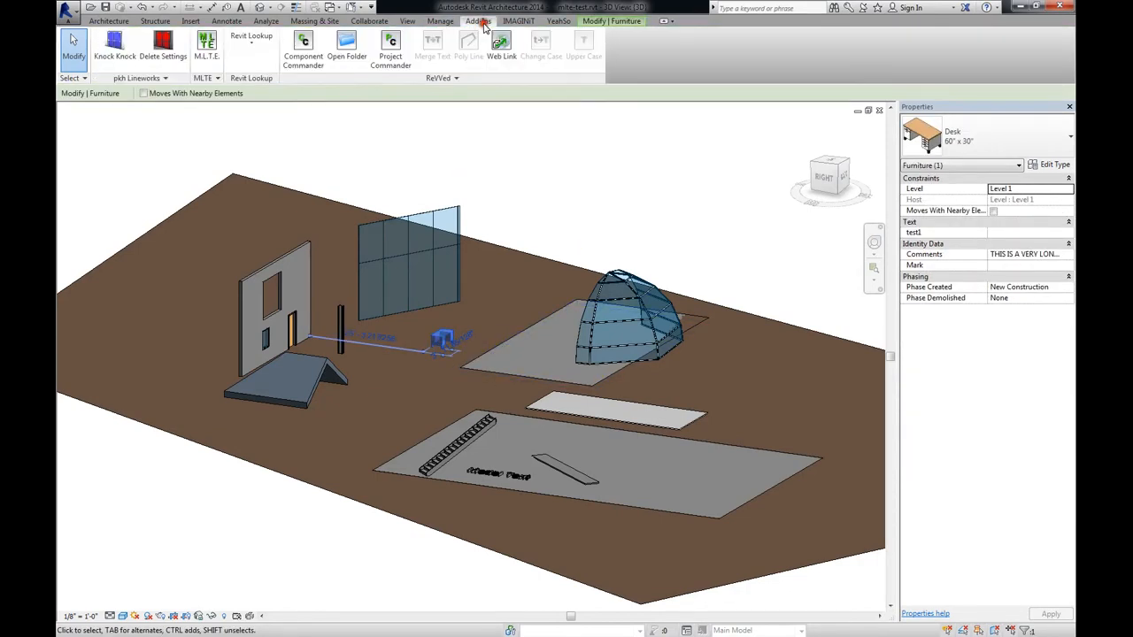
{"action": "left_click", "coordinate": [212, 55]}
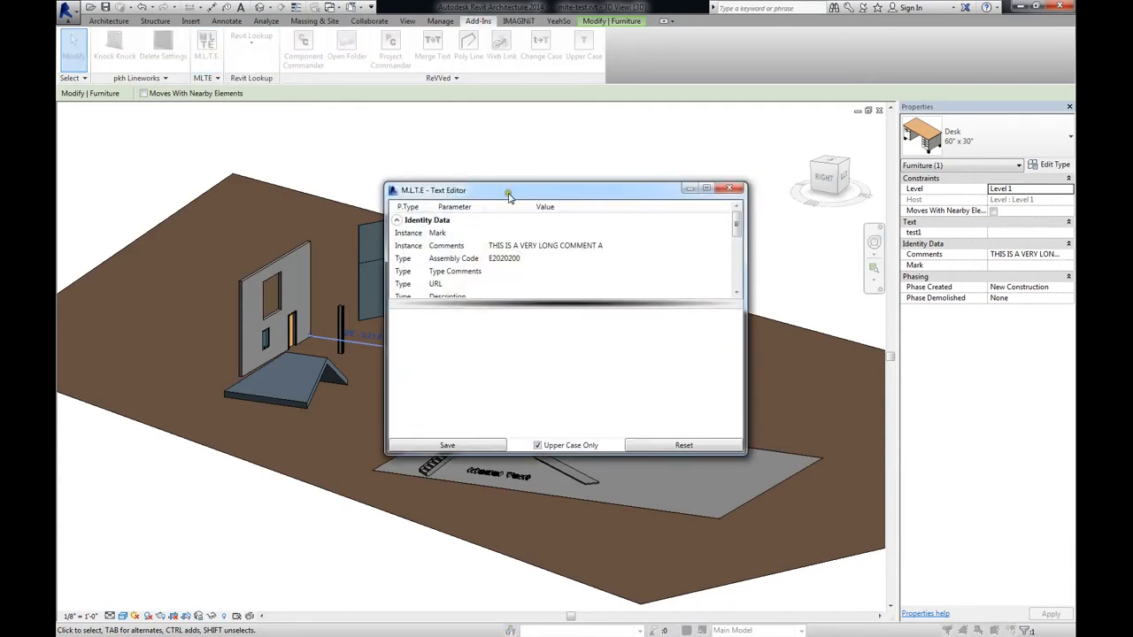
{"action": "left_click_drag", "start_coordinate": [509, 194], "coordinate": [490, 146]}
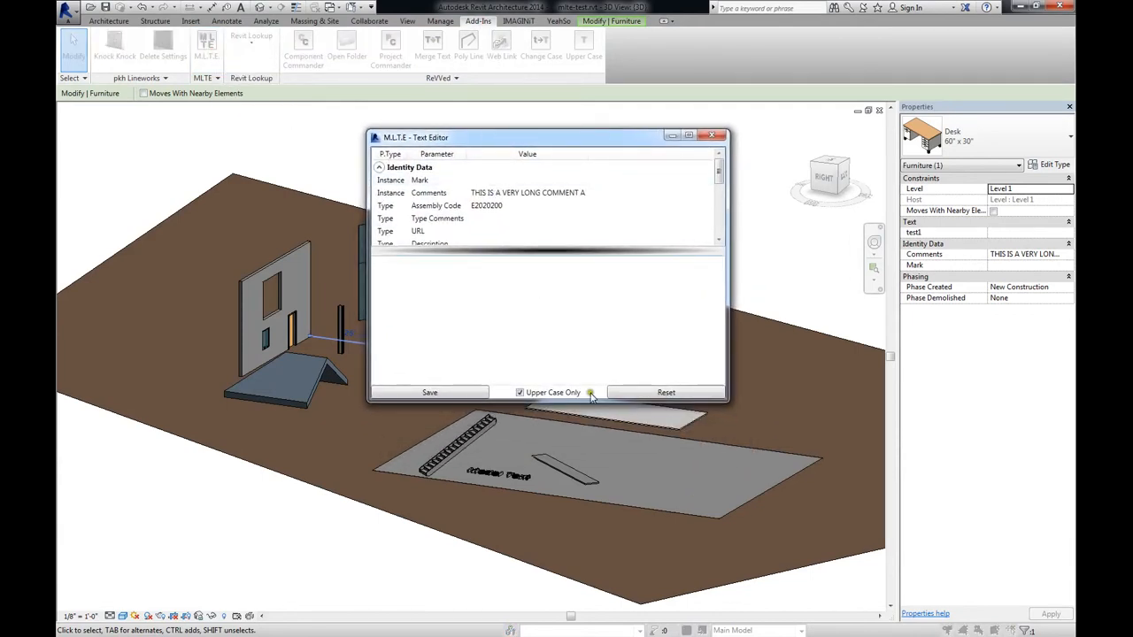
{"action": "left_click_drag", "start_coordinate": [590, 405], "coordinate": [590, 540]}
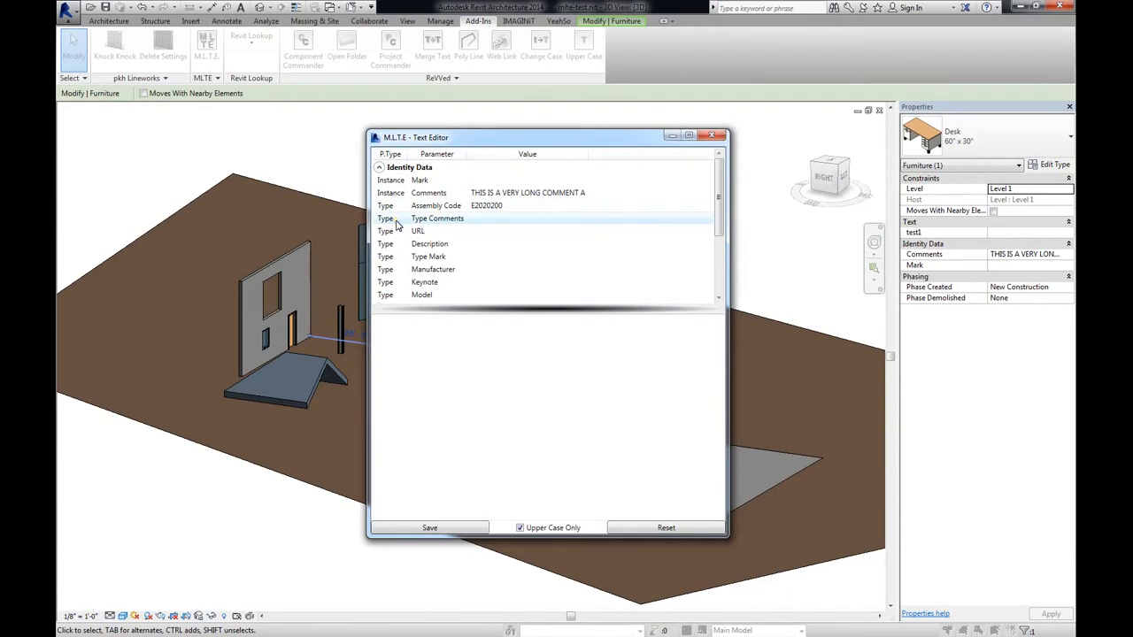
Collapse the Identity Data, Text and Dimensions parameter groups, and expand Identity Data again
{"action": "left_click", "coordinate": [379, 168]}
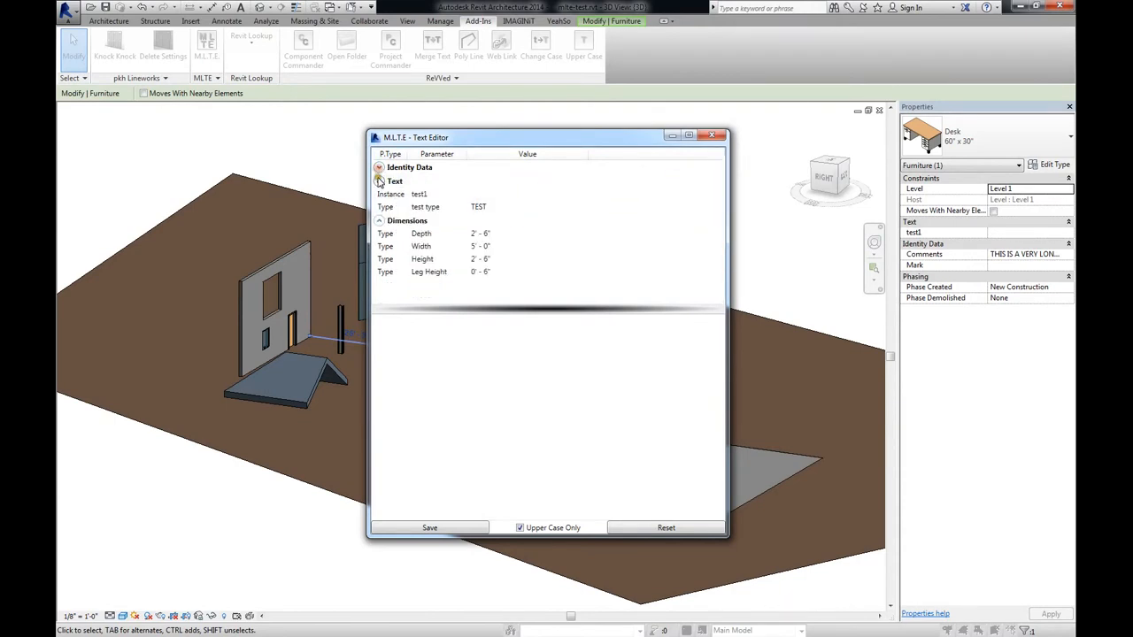
{"action": "left_click", "coordinate": [379, 195]}
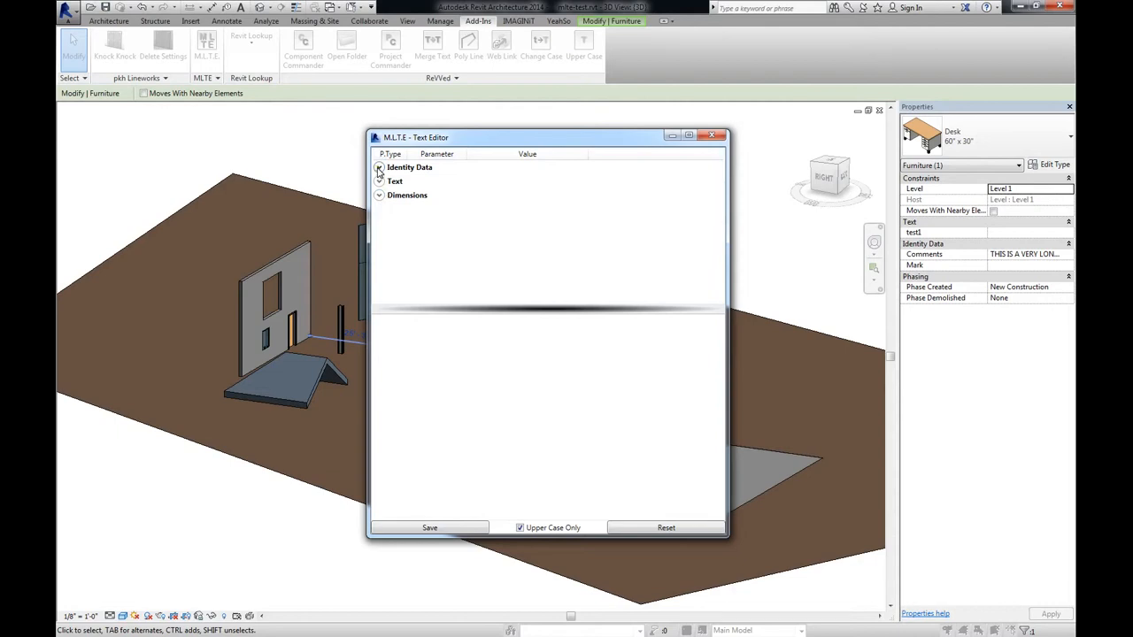
{"action": "left_click", "coordinate": [379, 168]}
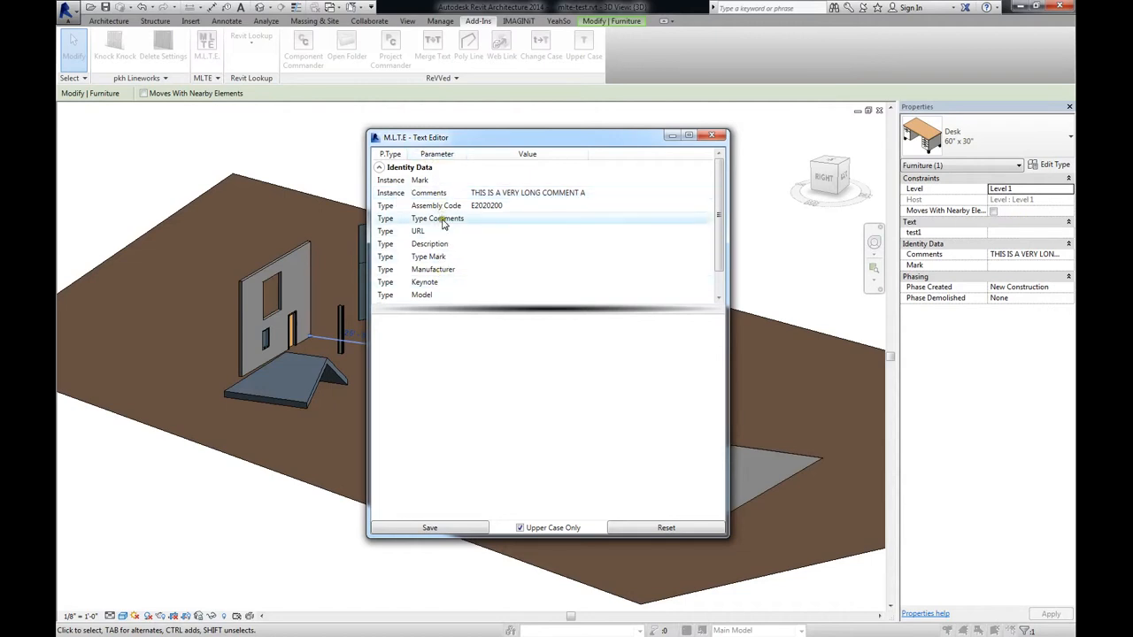
Load the desk's Comments text in a widened editor and misspell its last word as PALETE
{"action": "left_click", "coordinate": [548, 194]}
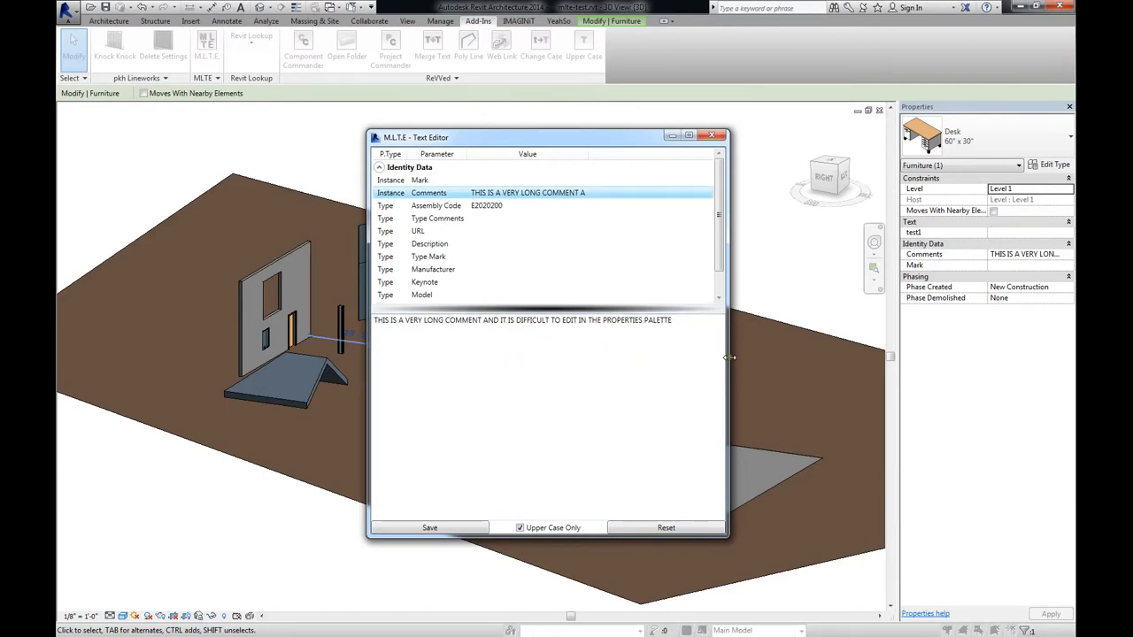
{"action": "left_click_drag", "start_coordinate": [728, 357], "coordinate": [757, 372]}
{"action": "left_click", "coordinate": [693, 322]}
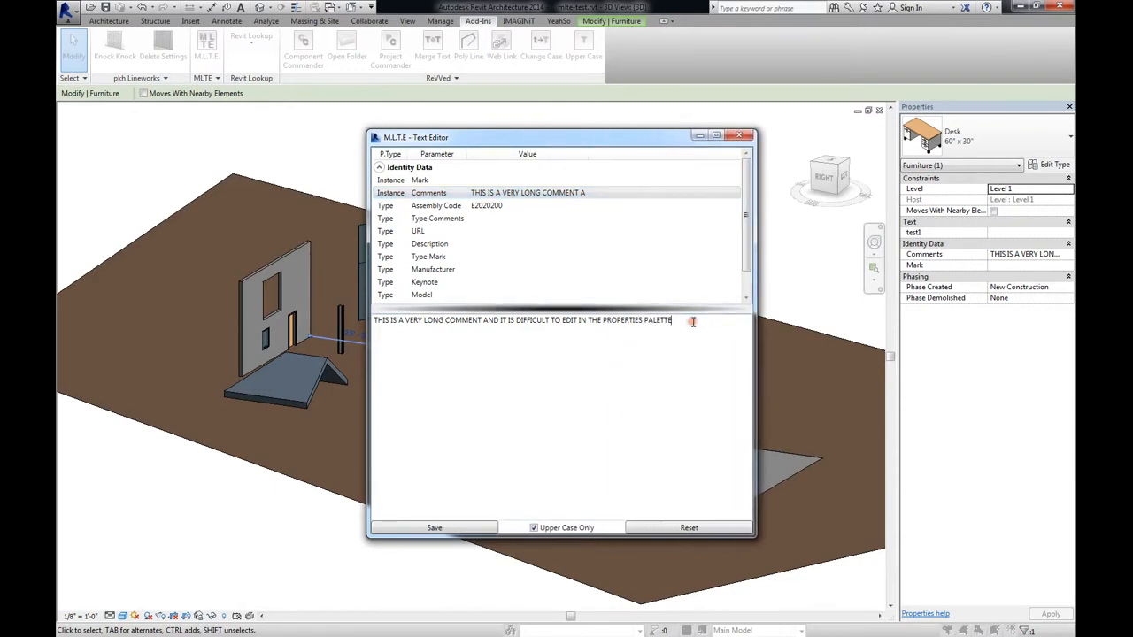
{"action": "key", "text": "BackSpace"}
{"action": "key", "text": "BackSpace"}
{"action": "type", "text": "E"}
Correct the misspelled PALETE with the spelling suggestion PALETTE and save the comment
{"action": "right_click", "coordinate": [665, 325]}
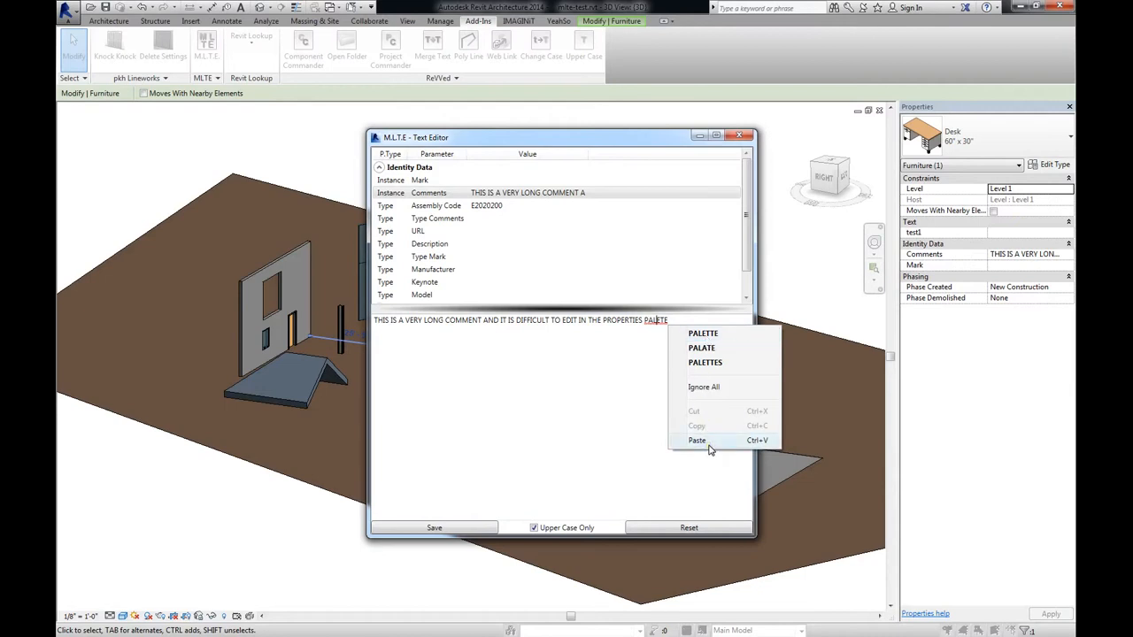
{"action": "left_click", "coordinate": [711, 335]}
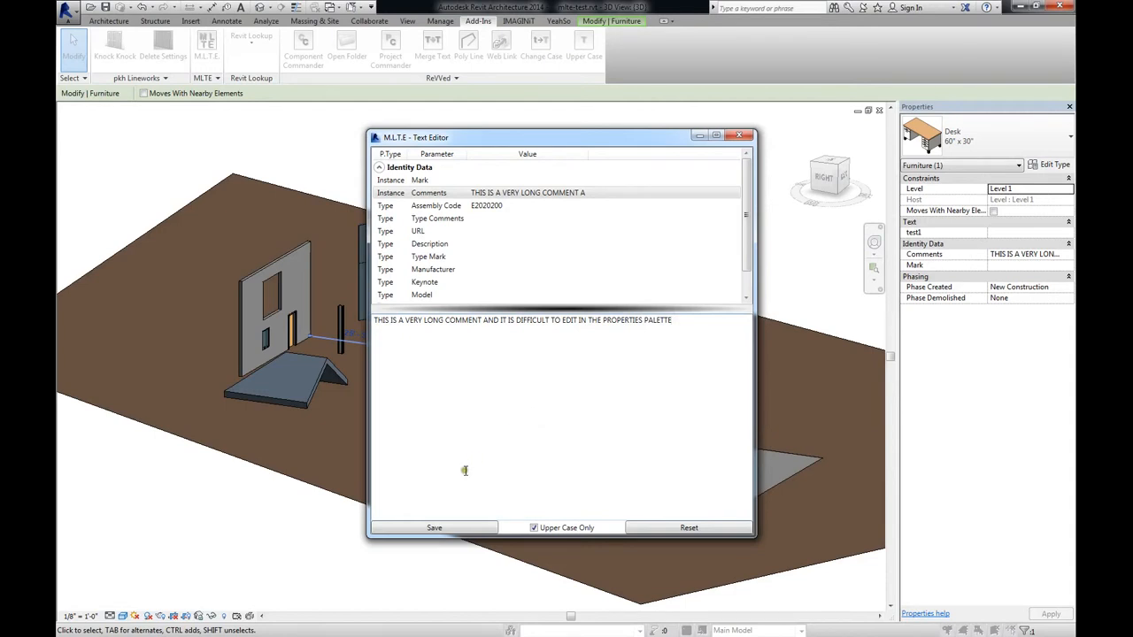
{"action": "left_click", "coordinate": [434, 528]}
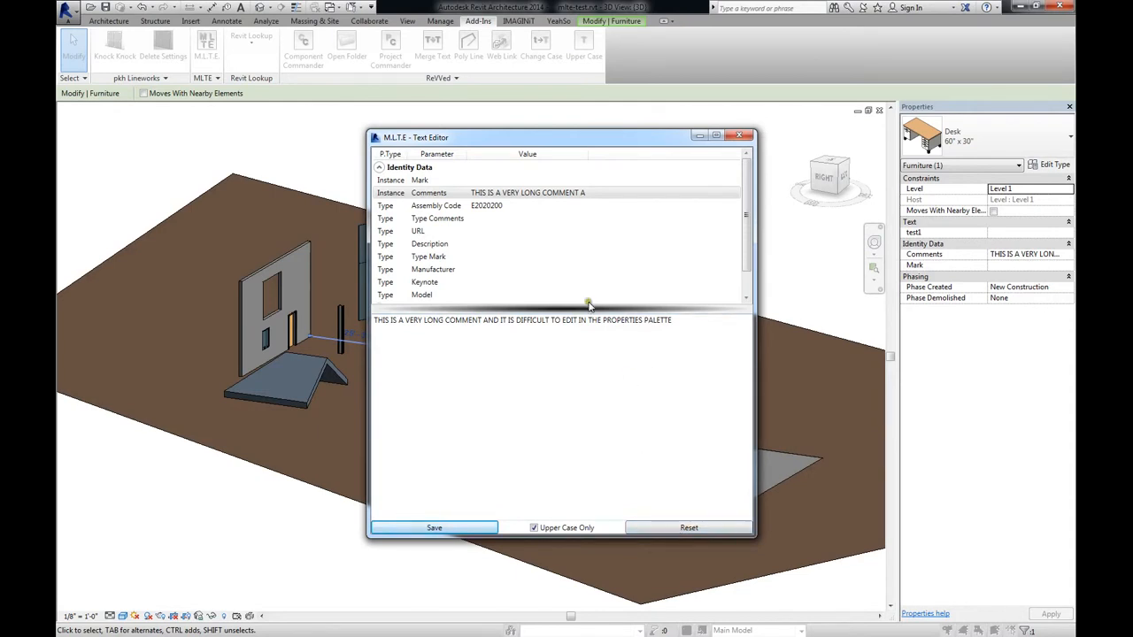
Delete the end of the comment after "DIFFICULT TO E" and reset the text to its saved value
{"action": "left_click_drag", "start_coordinate": [563, 320], "coordinate": [693, 324]}
{"action": "key", "text": "BackSpace"}
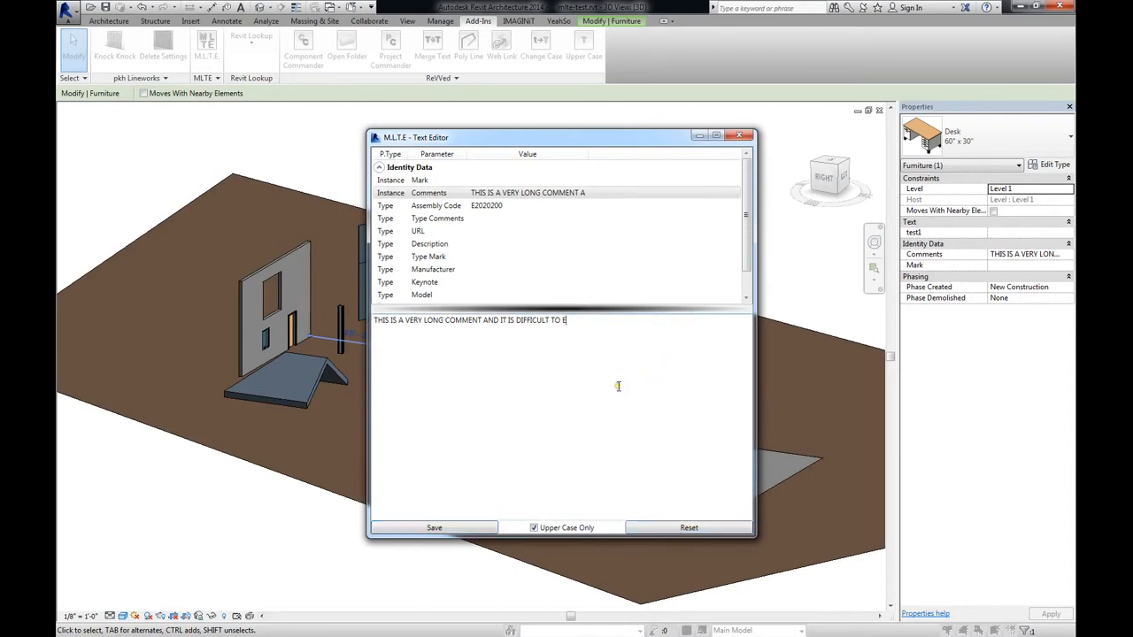
{"action": "left_click", "coordinate": [689, 527]}
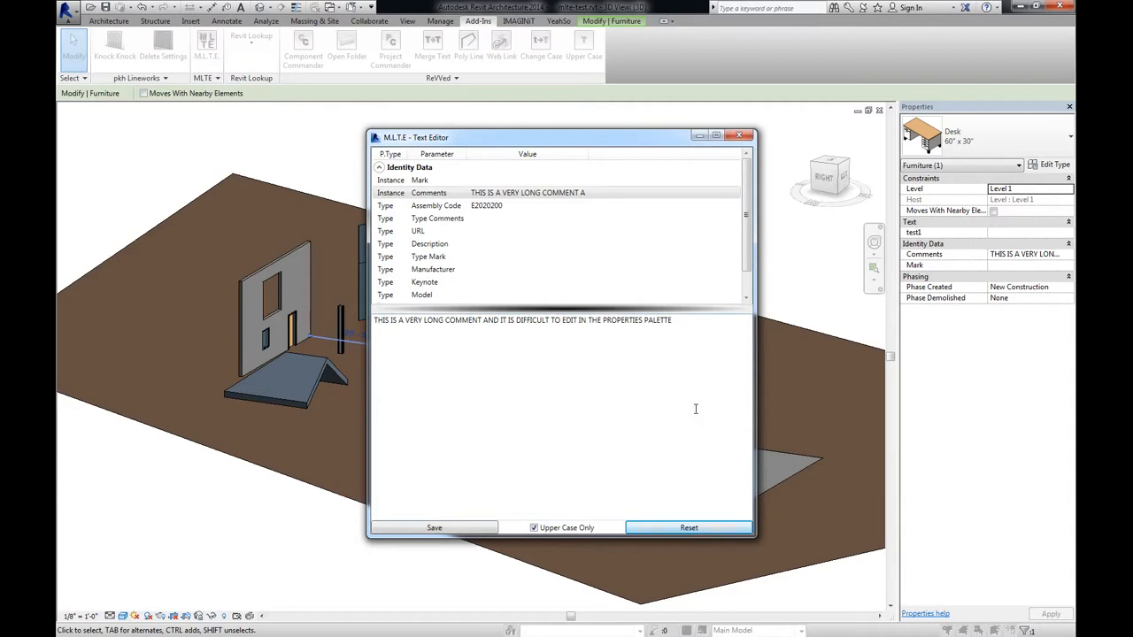
Toggle the Upper Case Only option, close the text editor and open the desk's family for editing
{"action": "left_click", "coordinate": [534, 529]}
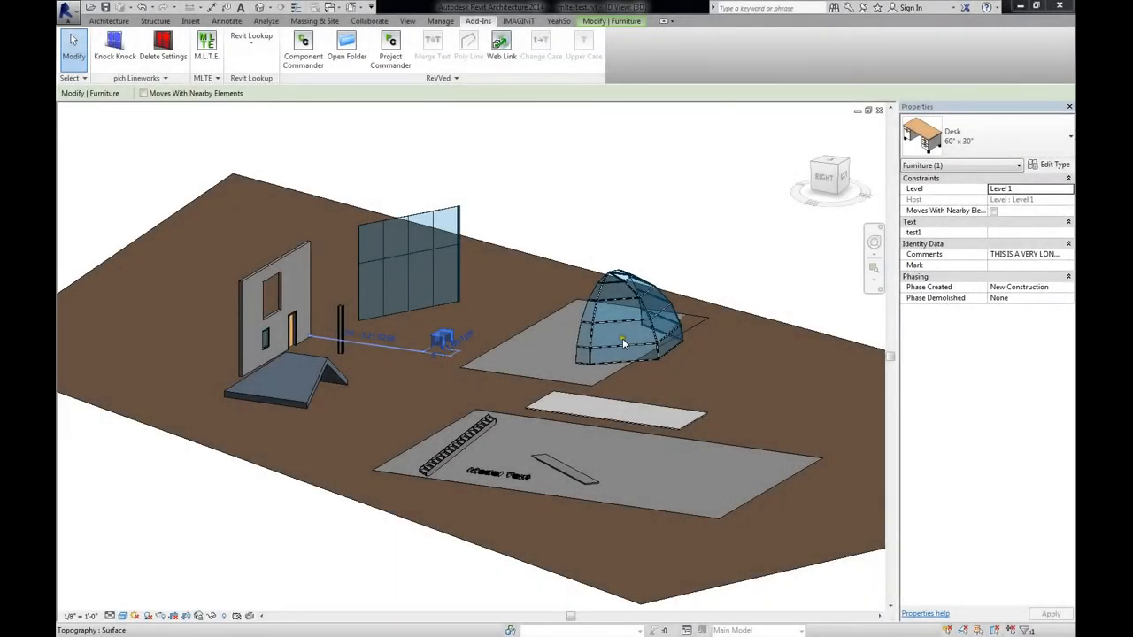
{"action": "middle_click_drag", "start_coordinate": [491, 326], "coordinate": [538, 372], "text": "shift"}
{"action": "scroll", "coordinate": [453, 337], "scroll_direction": "up", "scroll_amount": 3}
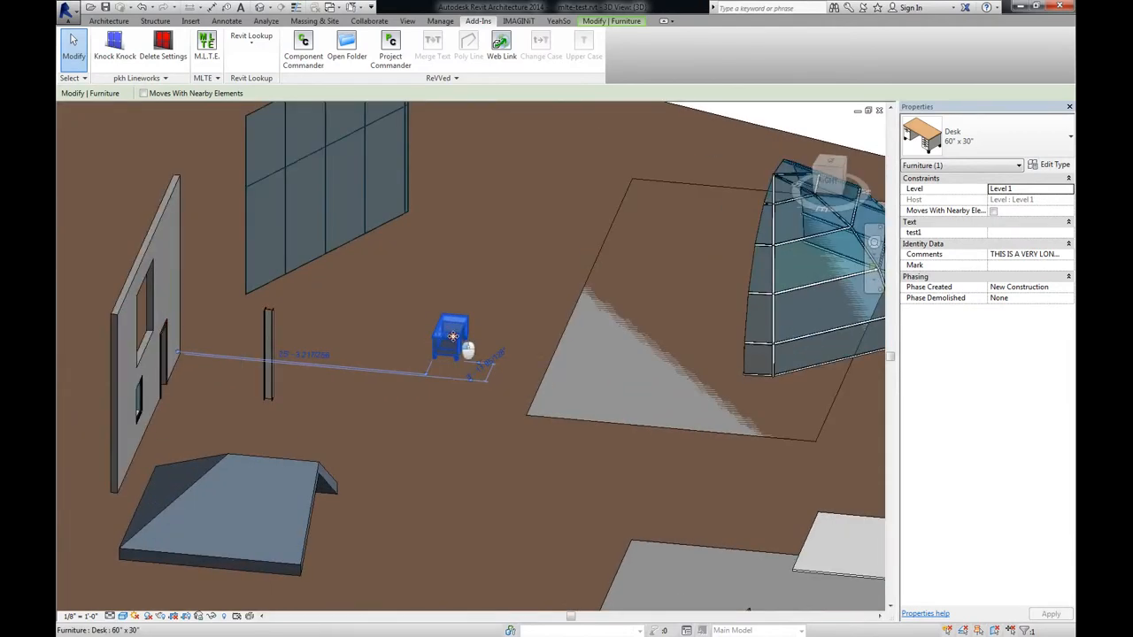
{"action": "double_click", "coordinate": [452, 337]}
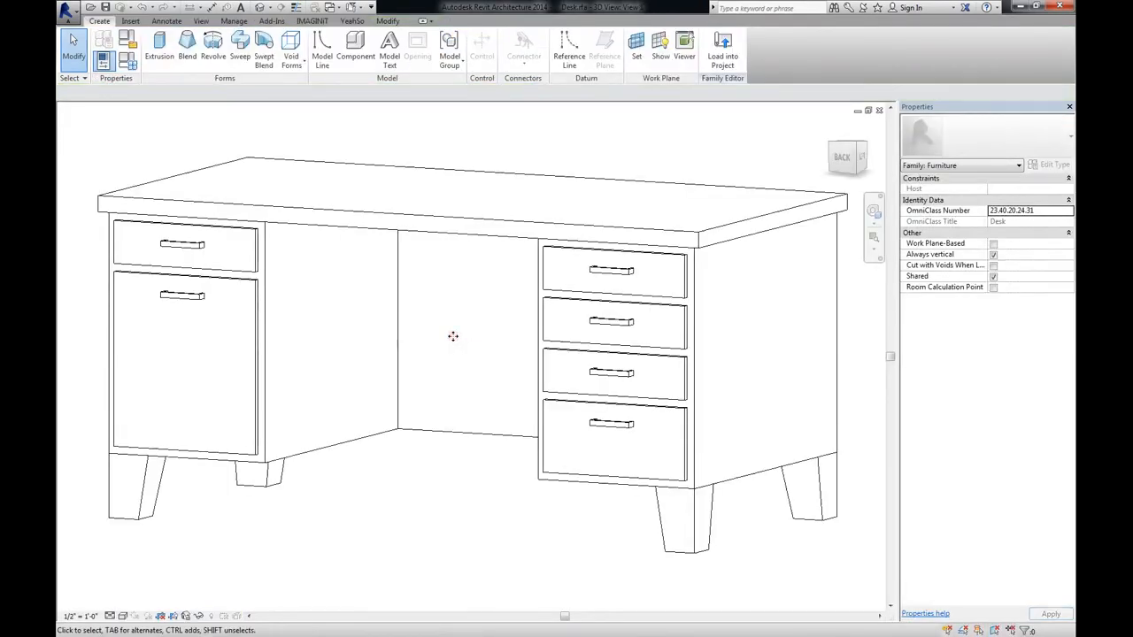
Open the M.L.T.E formula editor for the desk family, enlarge its window and widen the Type and Formula columns
{"action": "left_click", "coordinate": [272, 20]}
{"action": "left_click", "coordinate": [215, 46]}
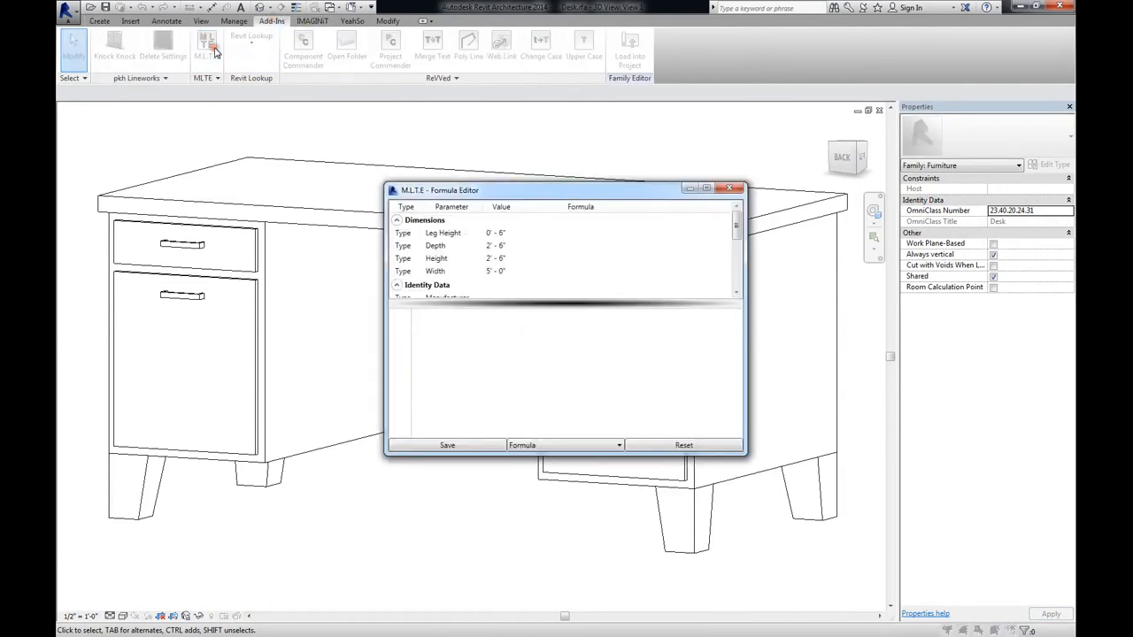
{"action": "left_click_drag", "start_coordinate": [466, 188], "coordinate": [450, 132]}
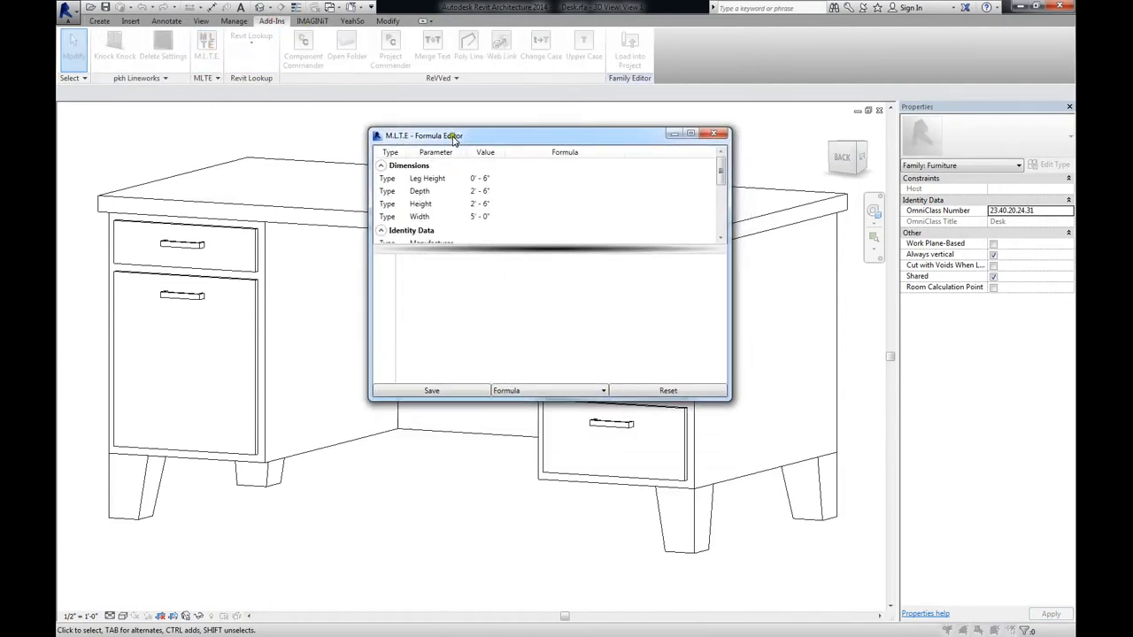
{"action": "left_click_drag", "start_coordinate": [728, 400], "coordinate": [781, 556]}
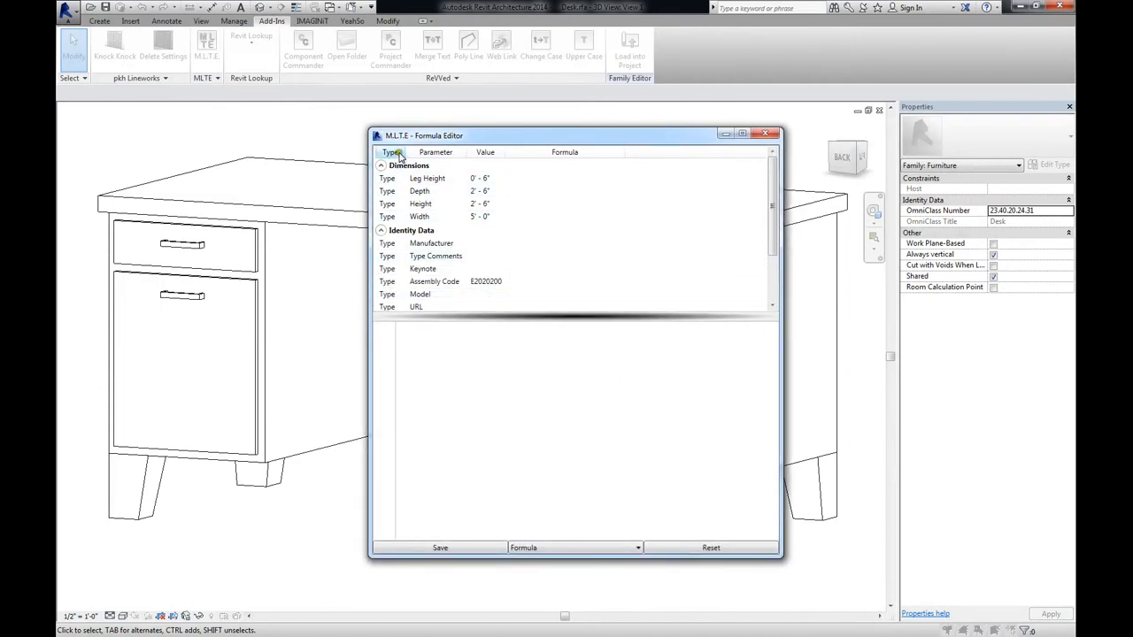
{"action": "left_click_drag", "start_coordinate": [403, 152], "coordinate": [417, 152]}
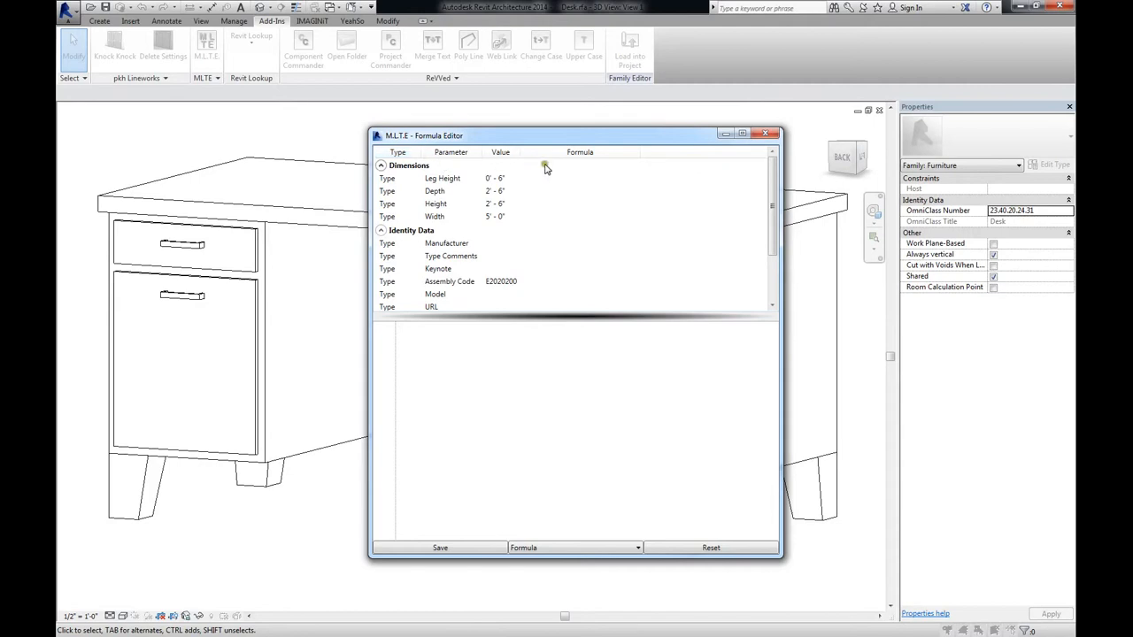
{"action": "left_click_drag", "start_coordinate": [634, 152], "coordinate": [715, 162]}
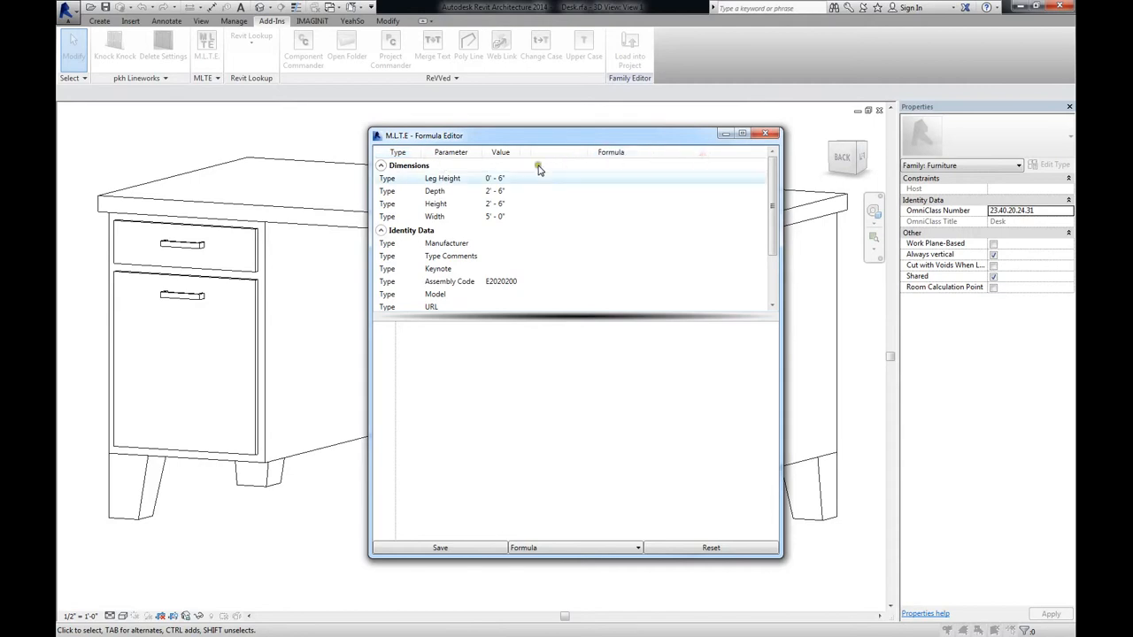
Find the Cost parameter under Identity Data and load its formula in the editor
{"action": "scroll", "coordinate": [490, 243], "scroll_direction": "down", "scroll_amount": 1}
{"action": "scroll", "coordinate": [490, 242], "scroll_direction": "down", "scroll_amount": 1}
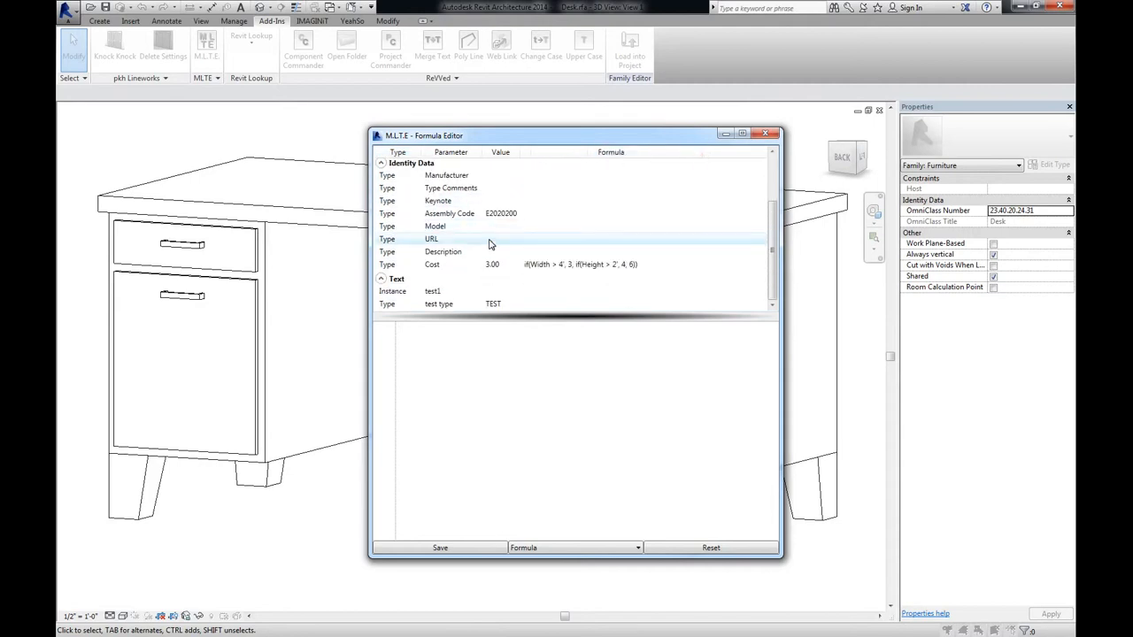
{"action": "scroll", "coordinate": [491, 244], "scroll_direction": "up", "scroll_amount": 1}
{"action": "scroll", "coordinate": [501, 270], "scroll_direction": "down", "scroll_amount": 1}
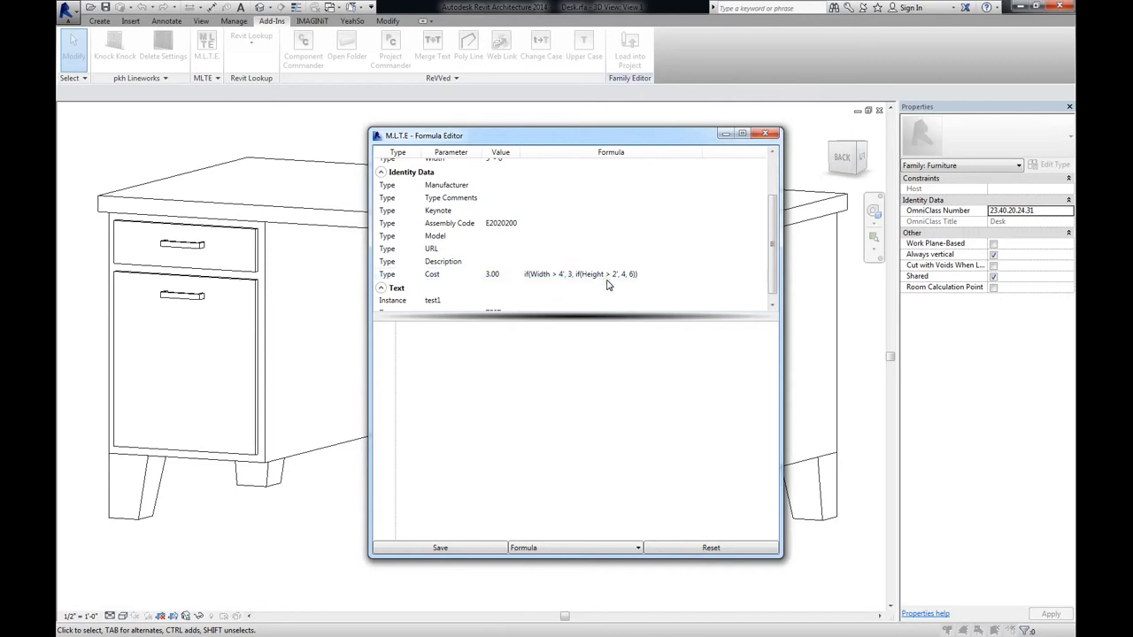
{"action": "left_click", "coordinate": [392, 276]}
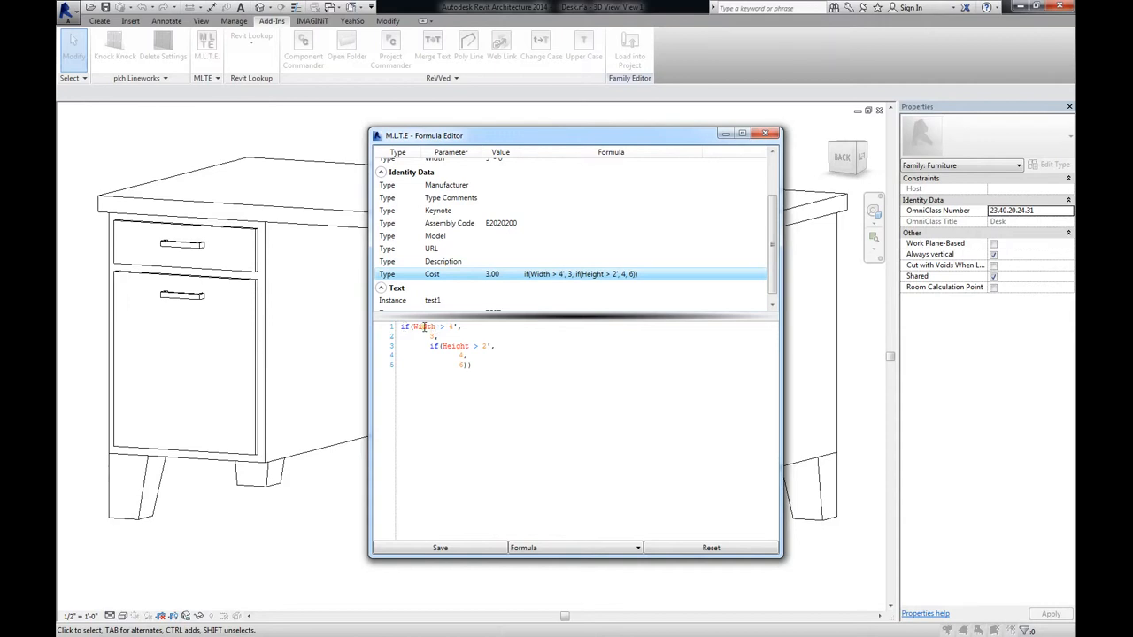
Examine the Cost formula's Width reference, comparison and nested results in the formatted code
{"action": "left_click", "coordinate": [424, 327]}
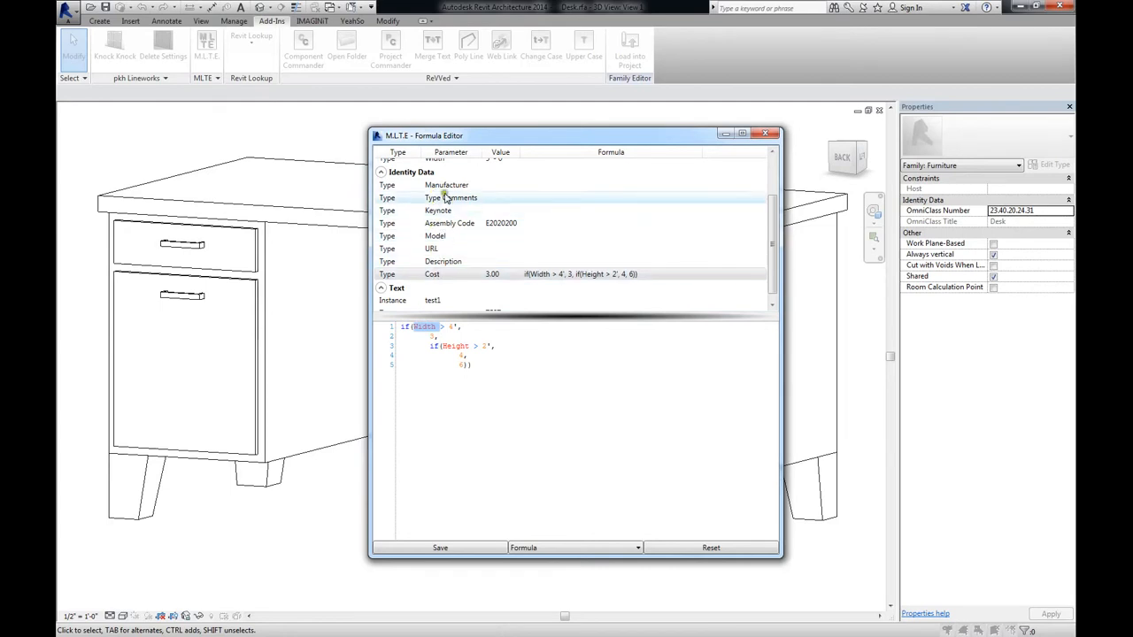
{"action": "left_click", "coordinate": [435, 329]}
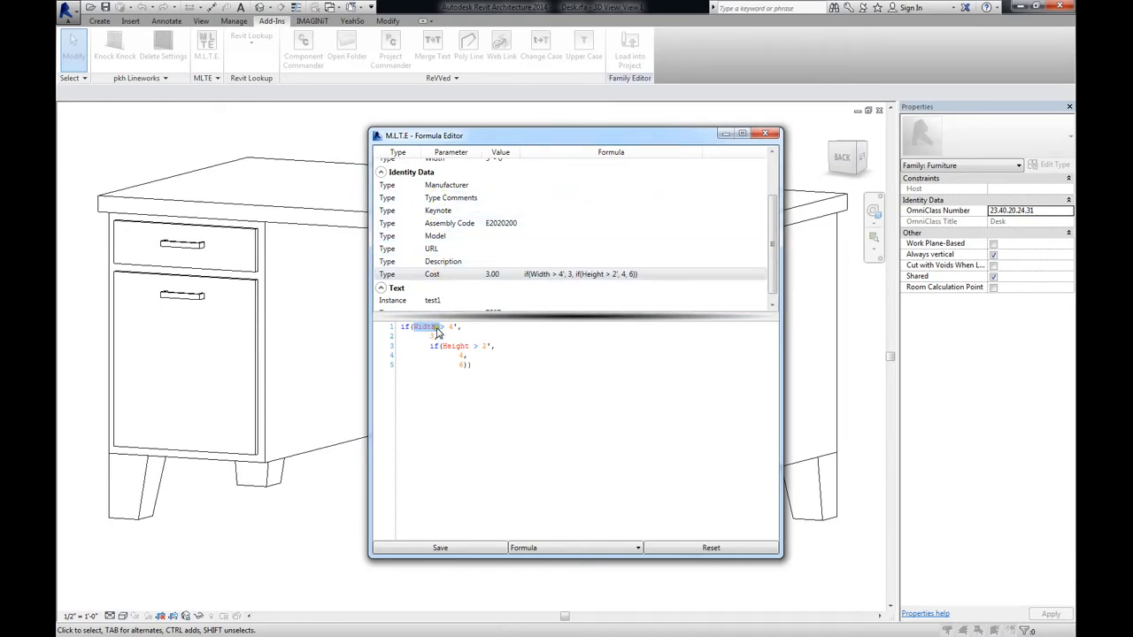
{"action": "left_click", "coordinate": [434, 328]}
{"action": "left_click", "coordinate": [444, 327]}
{"action": "left_click", "coordinate": [452, 326]}
{"action": "left_click", "coordinate": [454, 355]}
{"action": "left_click", "coordinate": [460, 378]}
Switch the editor from Formula to Value and view the Width and Depth values
{"action": "left_click", "coordinate": [576, 551]}
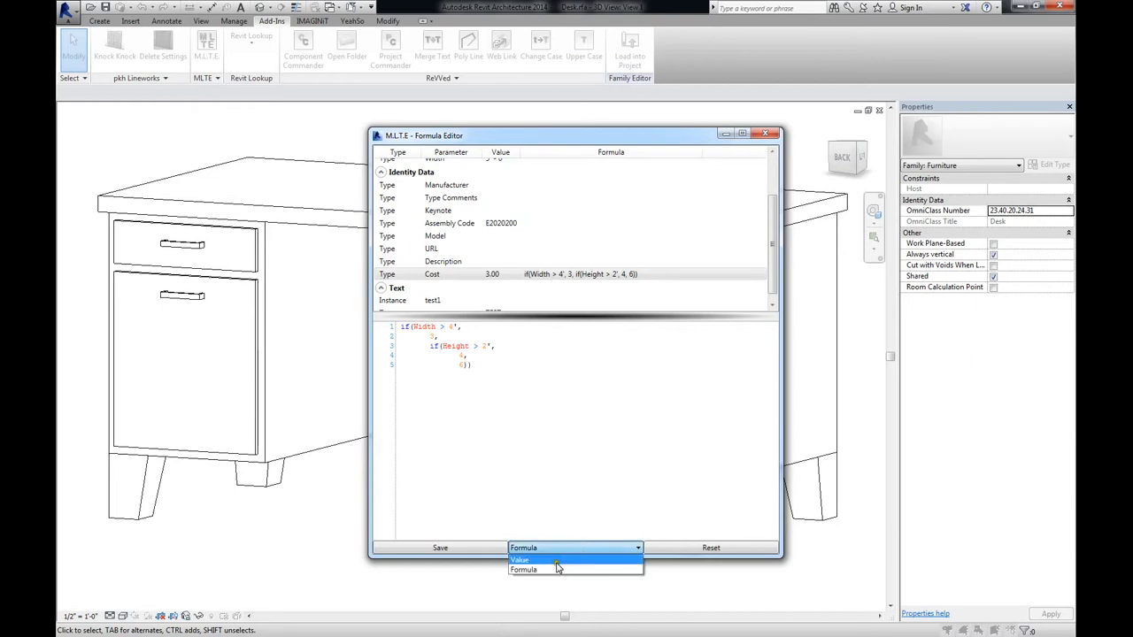
{"action": "left_click", "coordinate": [543, 565]}
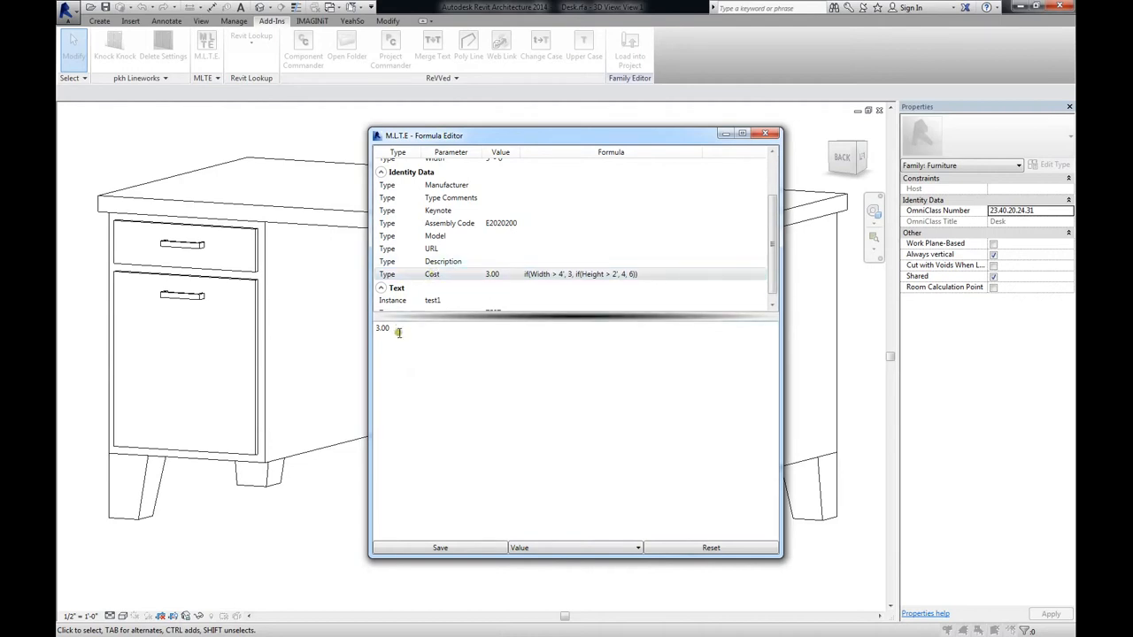
{"action": "scroll", "coordinate": [469, 280], "scroll_direction": "up", "scroll_amount": 2}
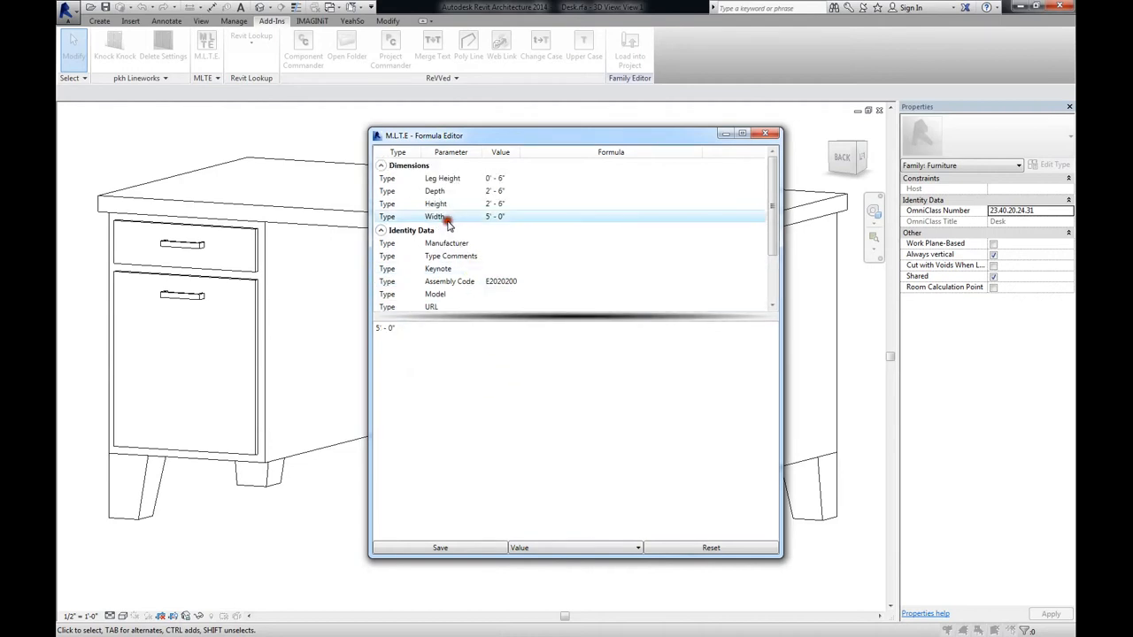
{"action": "left_click", "coordinate": [439, 190]}
{"action": "scroll", "coordinate": [443, 305], "scroll_direction": "down", "scroll_amount": 2}
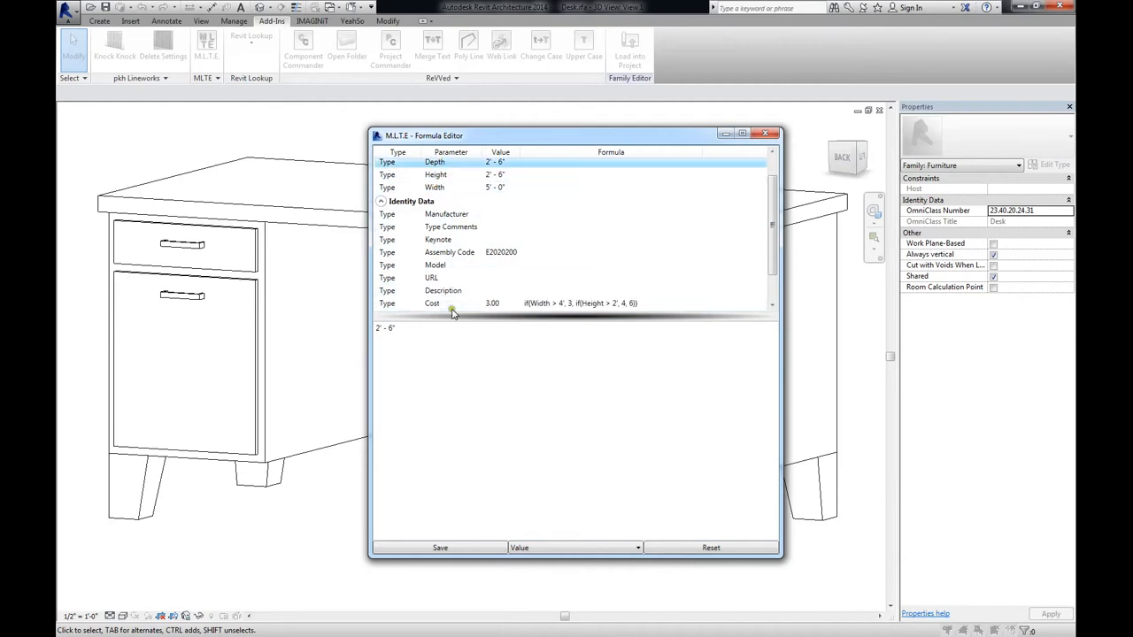
Open the value of the test type parameter for editing
{"action": "left_click", "coordinate": [440, 306]}
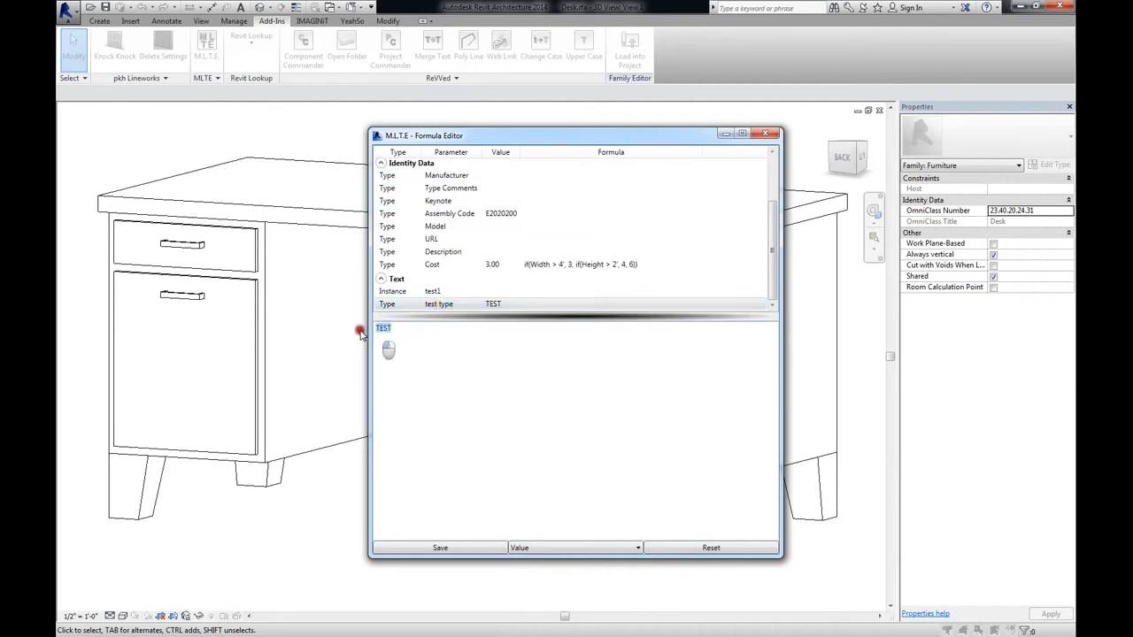